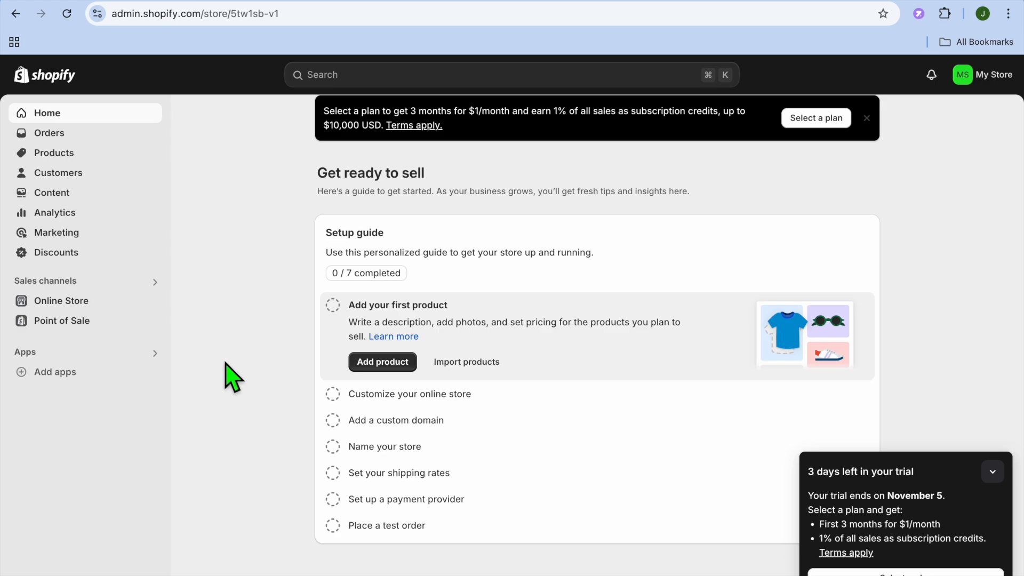
# - Go to the Shopify App Store from the store admin and open the GemPages Landing Page Builder listing
pyautogui.click(85, 375)
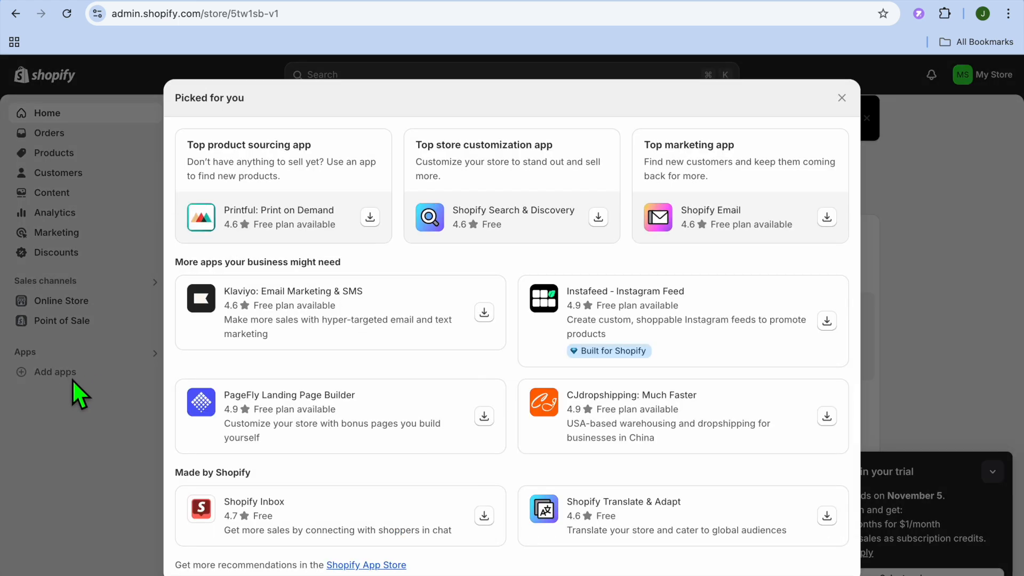
pyautogui.click(385, 567)
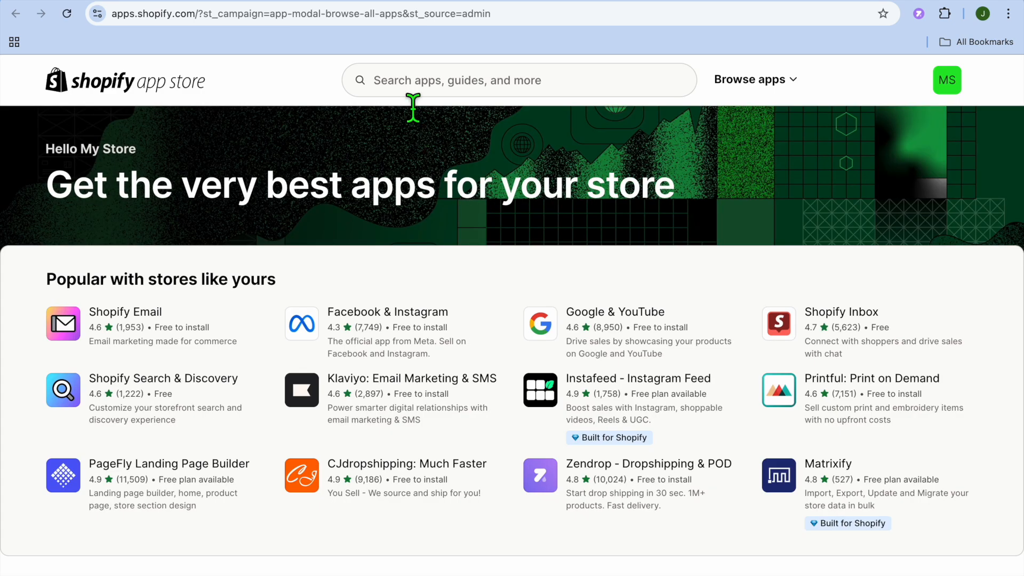
pyautogui.click(411, 92)
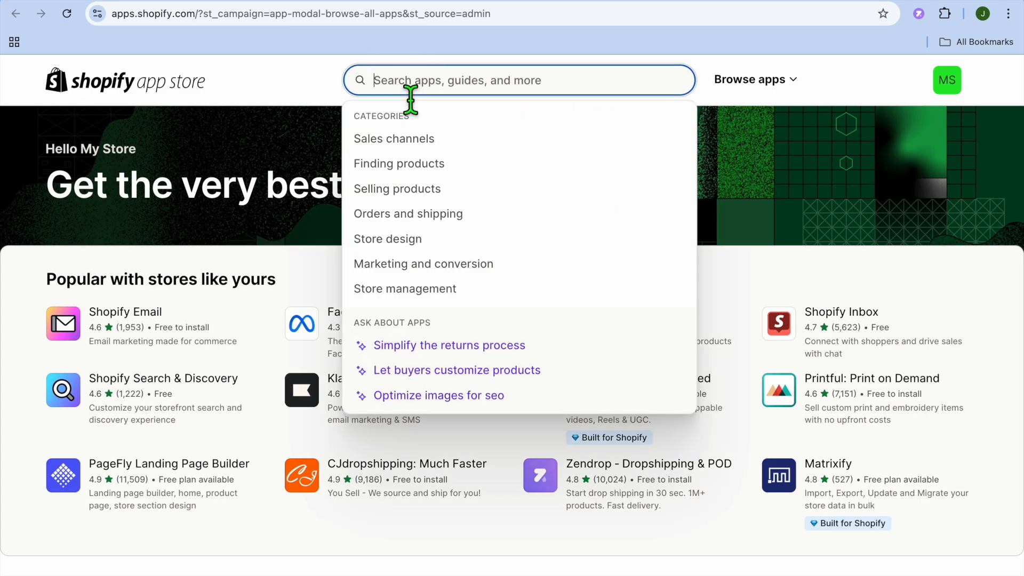
pyautogui.write('gem')
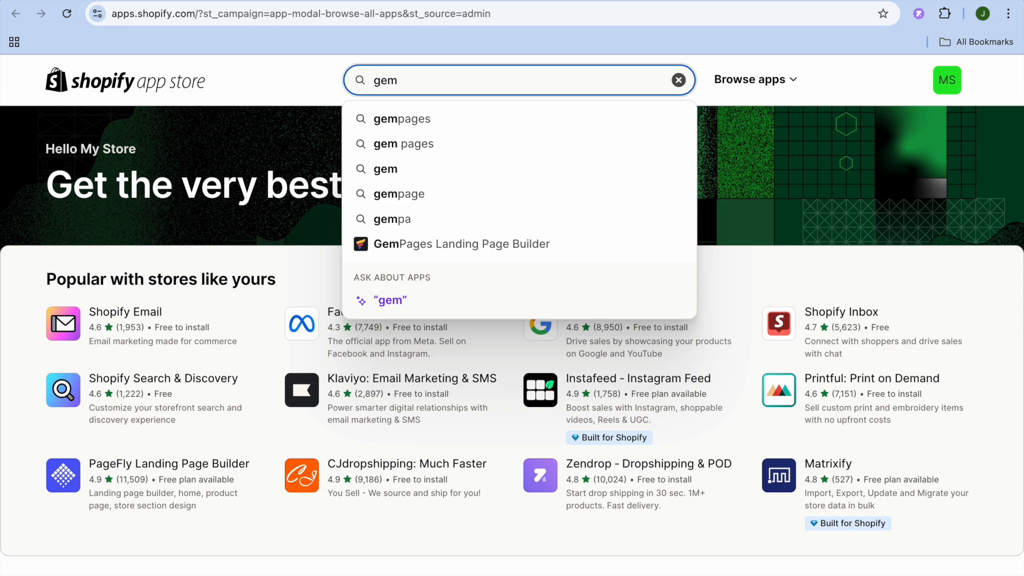
pyautogui.click(459, 241)
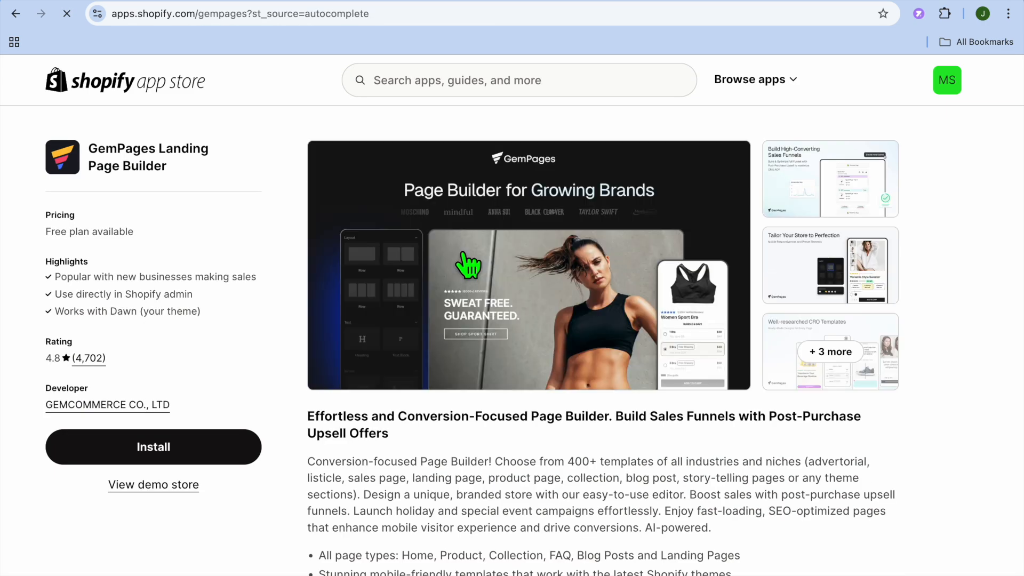
# - Install the GemPages Builder app on the store, granting the requested data access, and open its dashboard
pyautogui.scroll(-15, 462, 254)
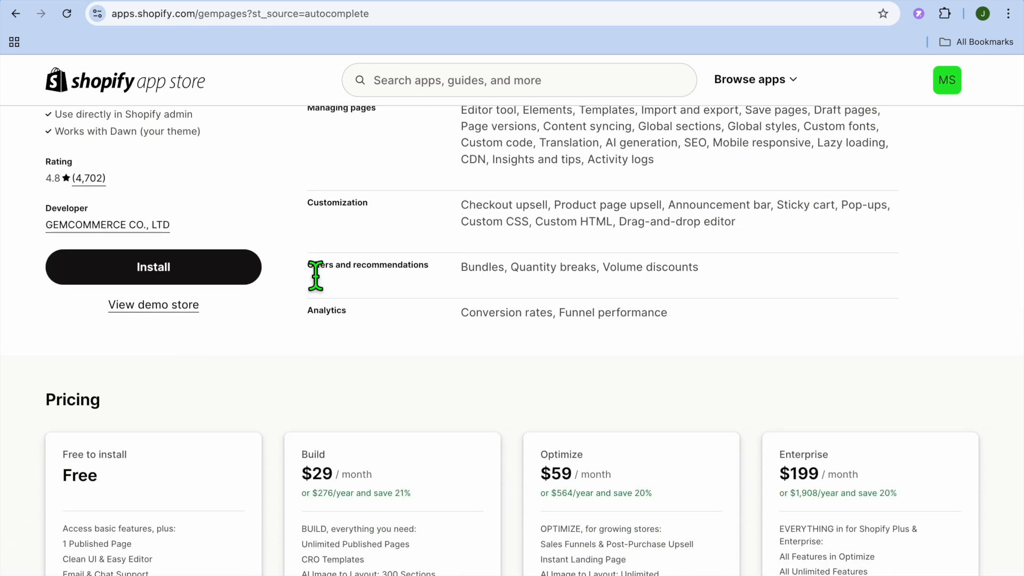
pyautogui.click(214, 267)
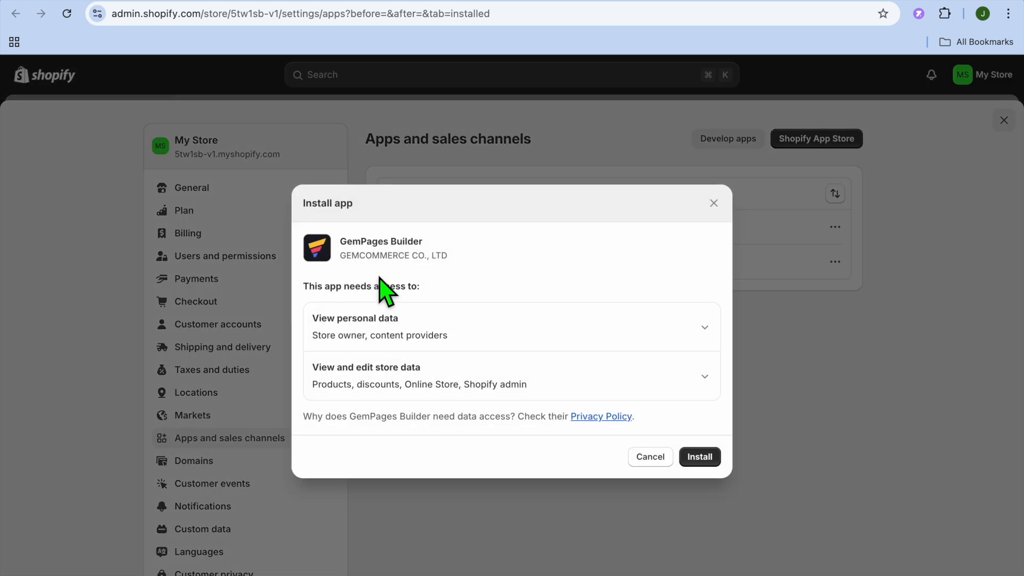
pyautogui.click(703, 458)
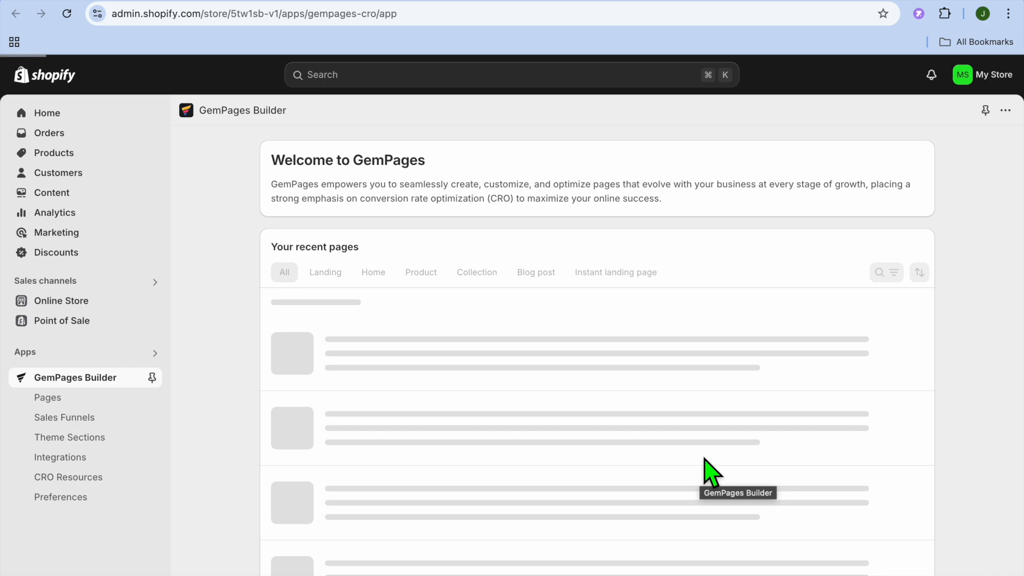
pyautogui.click(78, 379)
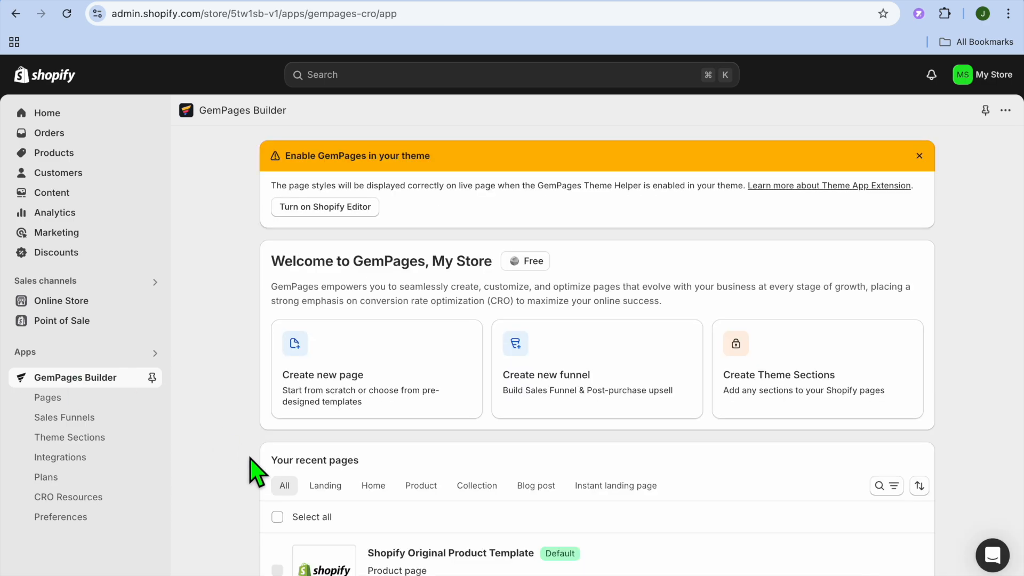
# - Create a new page for the Home Page use case from the "Fashion - Mommy" template
pyautogui.click(368, 385)
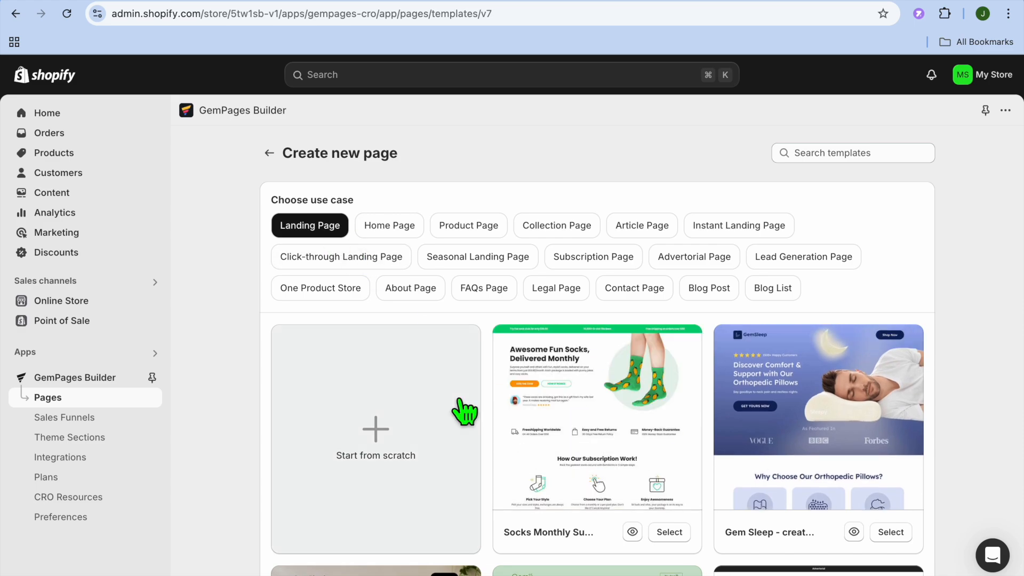
pyautogui.click(400, 227)
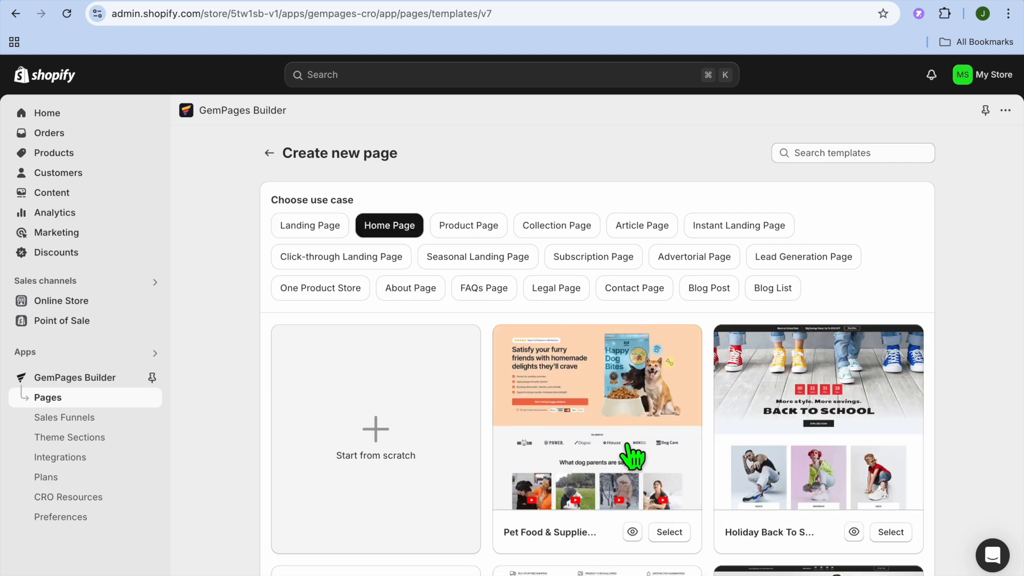
pyautogui.scroll(-1, 634, 457)
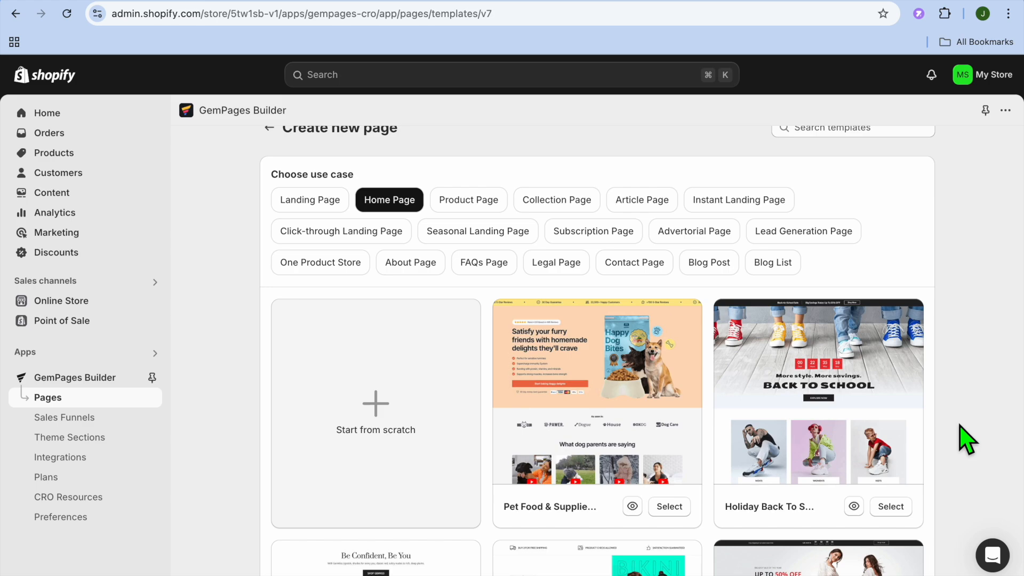
pyautogui.scroll(-6, 965, 436)
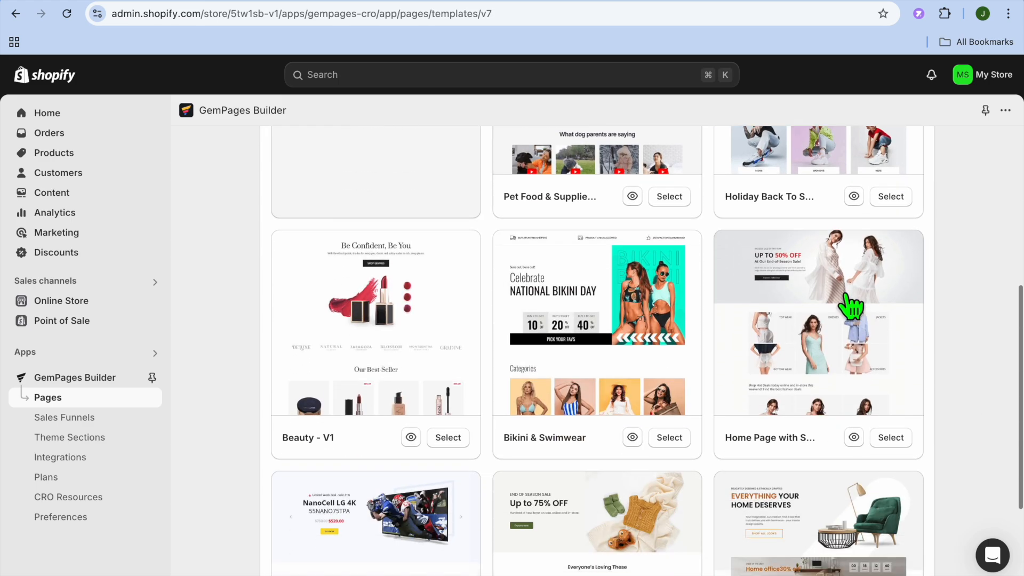
pyautogui.scroll(-4, 585, 286)
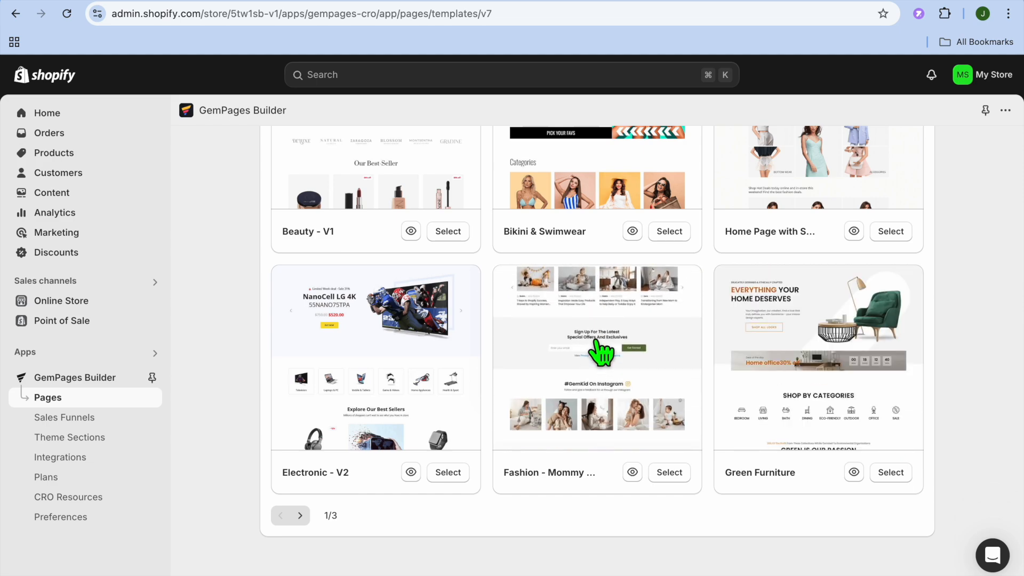
pyautogui.click(671, 473)
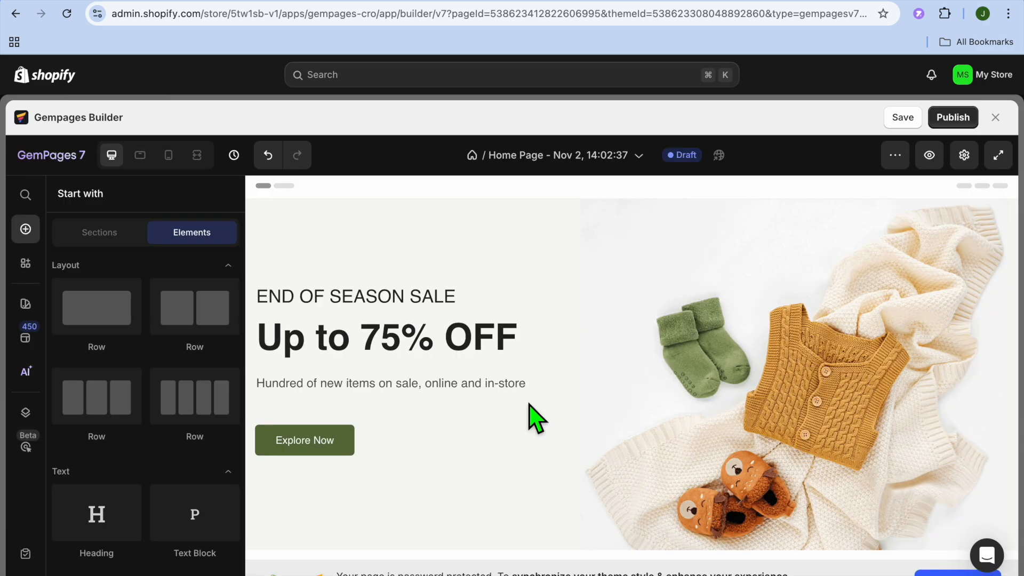
# - Look over the upper sections of the home page and inspect the hero image's settings, dismissing the image element tips
pyautogui.scroll(-1, 529, 404)
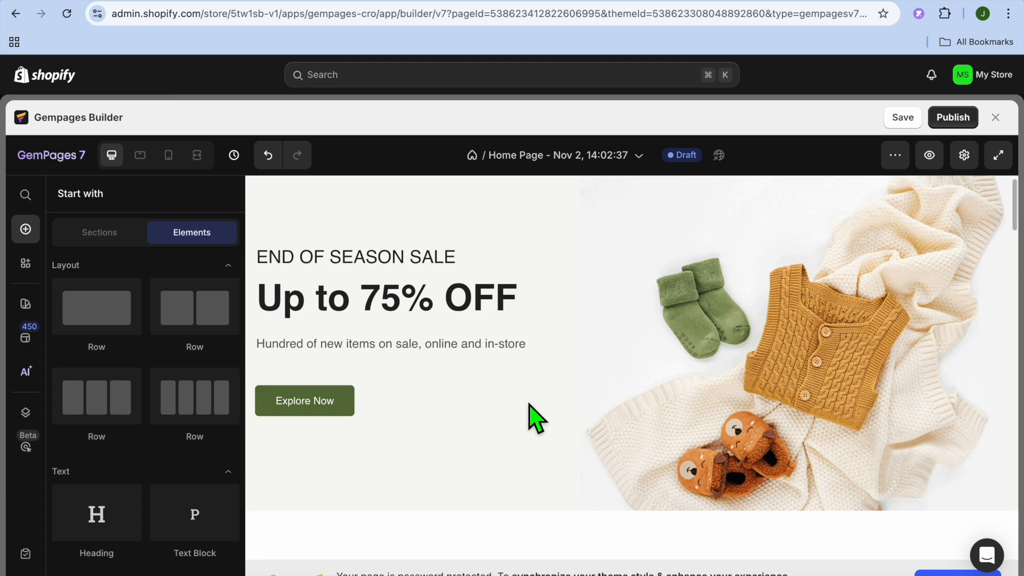
pyautogui.scroll(-5, 529, 403)
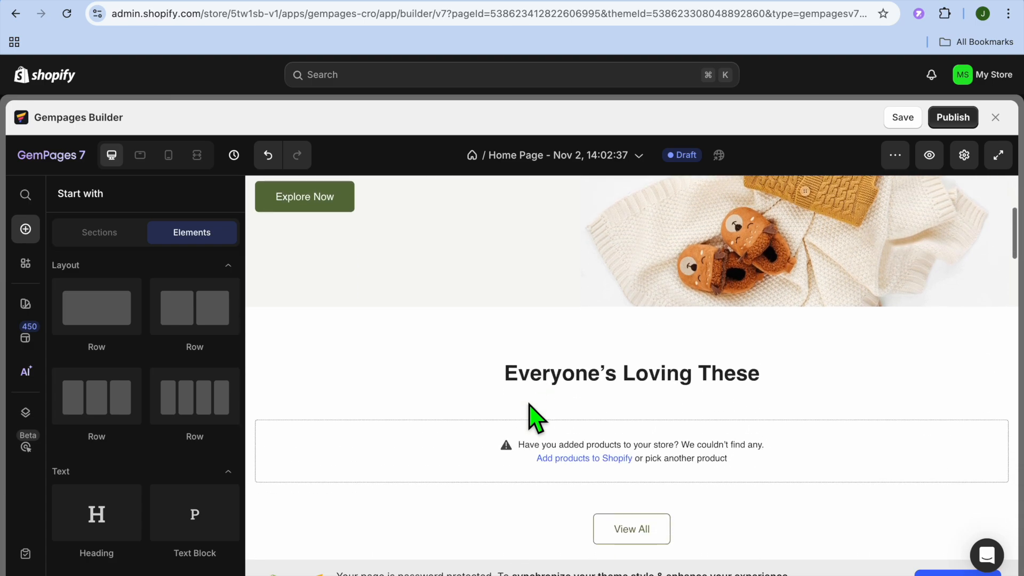
pyautogui.scroll(6, 528, 403)
pyautogui.click(689, 383)
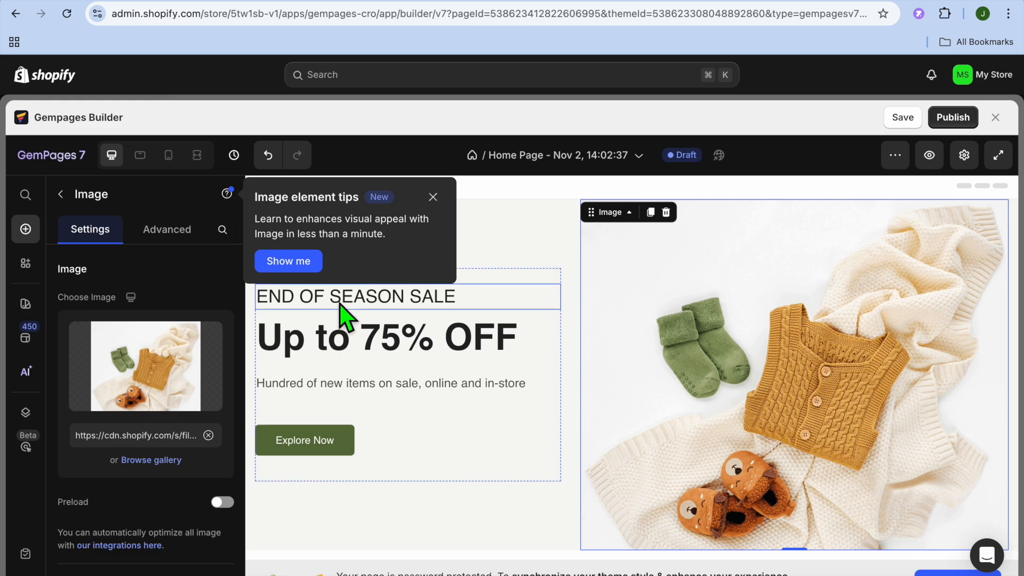
pyautogui.moveTo(162, 395)
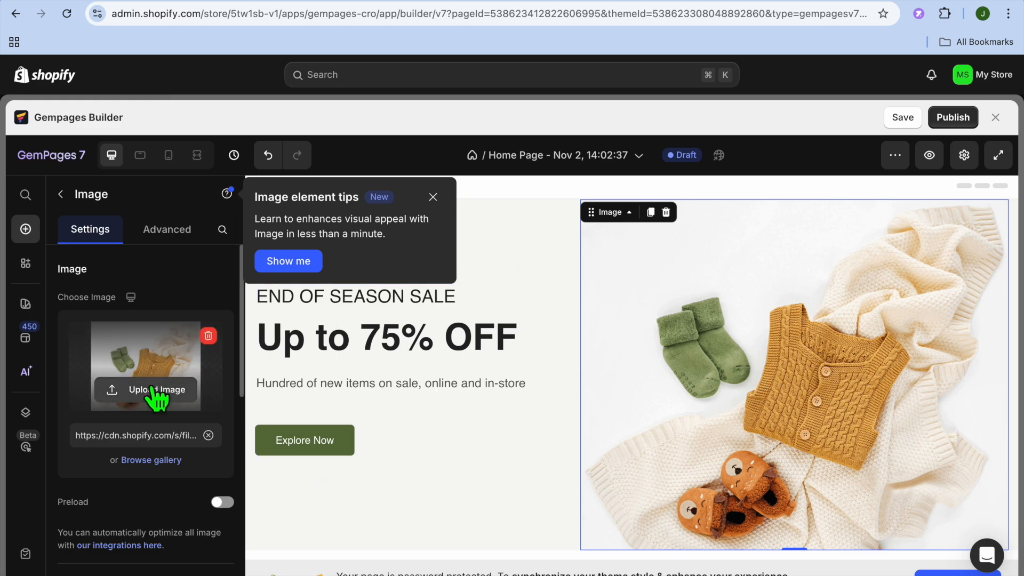
pyautogui.click(433, 197)
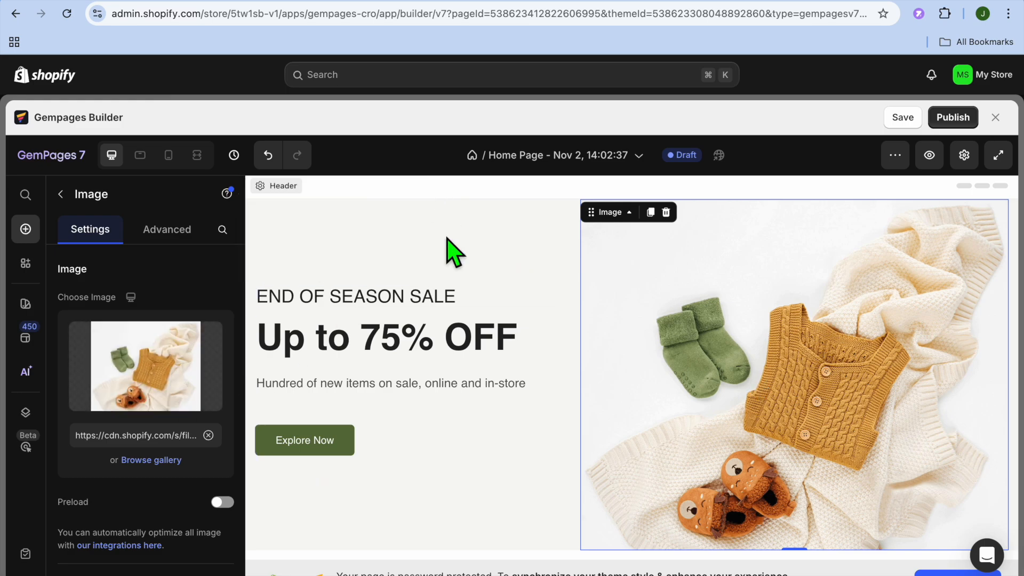
# - Change the hero heading to read "Up to 25% OFF"
pyautogui.click(462, 359)
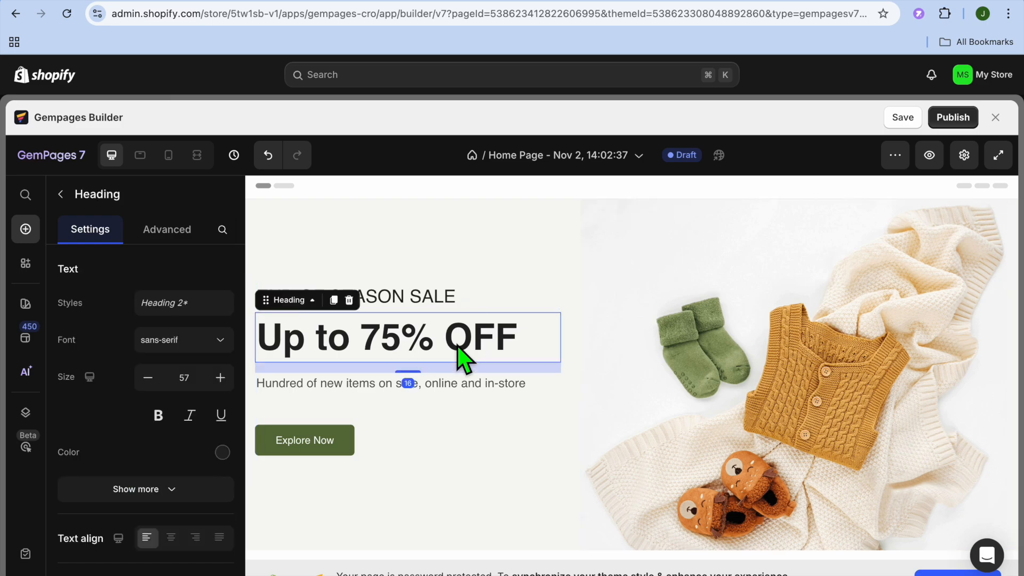
pyautogui.click(435, 298)
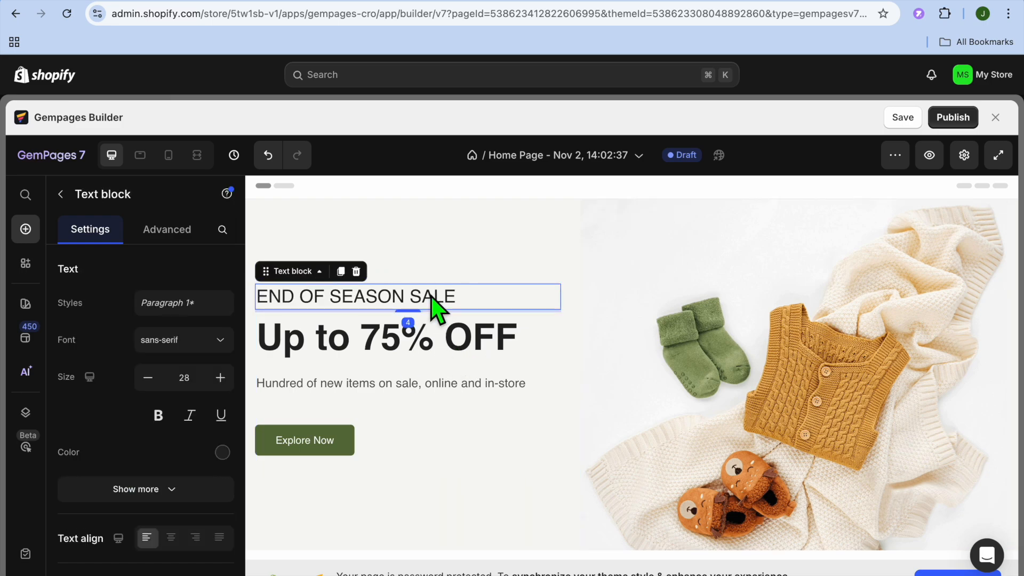
pyautogui.click(469, 348)
pyautogui.click(525, 356)
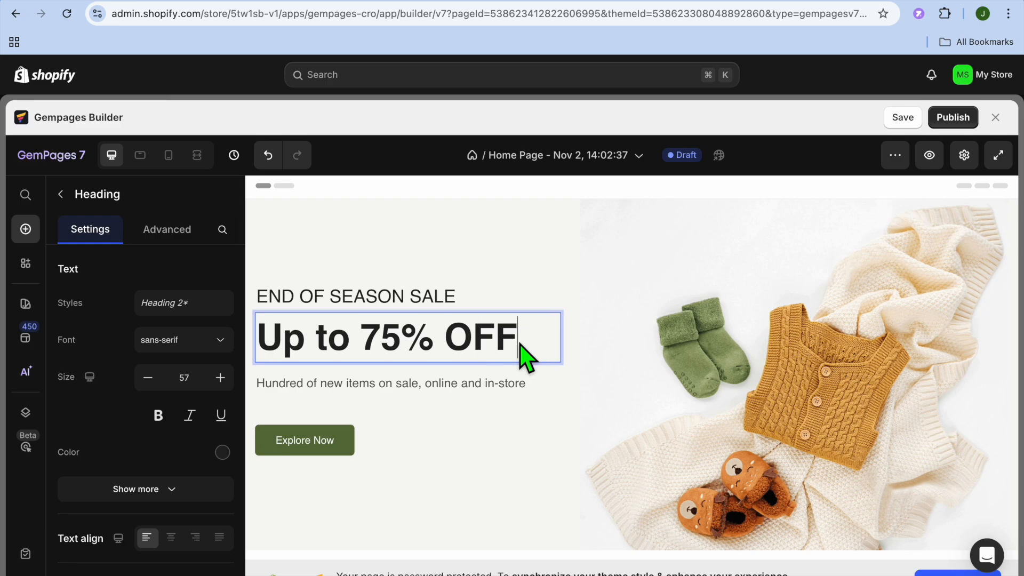
pyautogui.moveTo(402, 349); pyautogui.dragTo(369, 342)
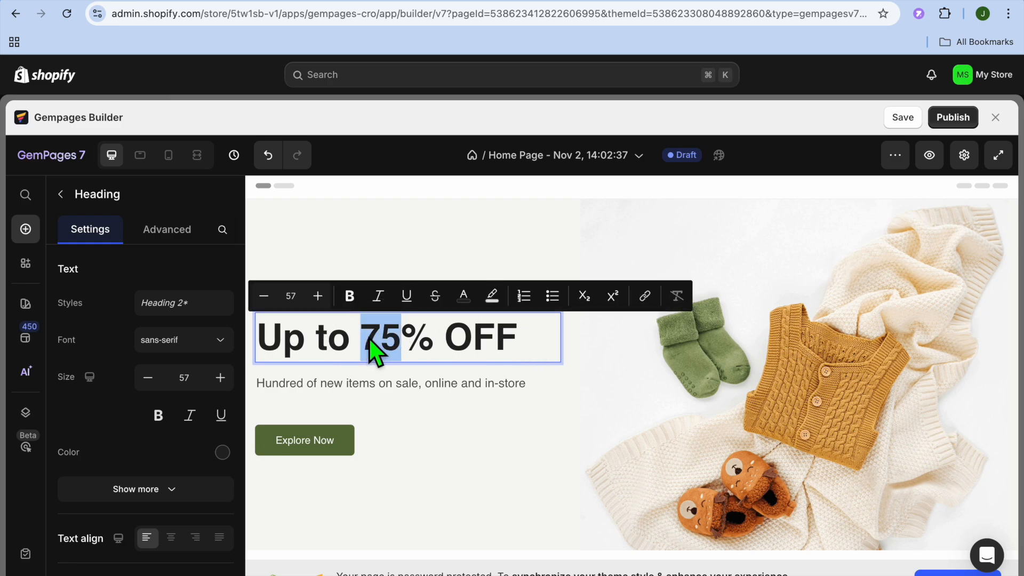
pyautogui.write('25')
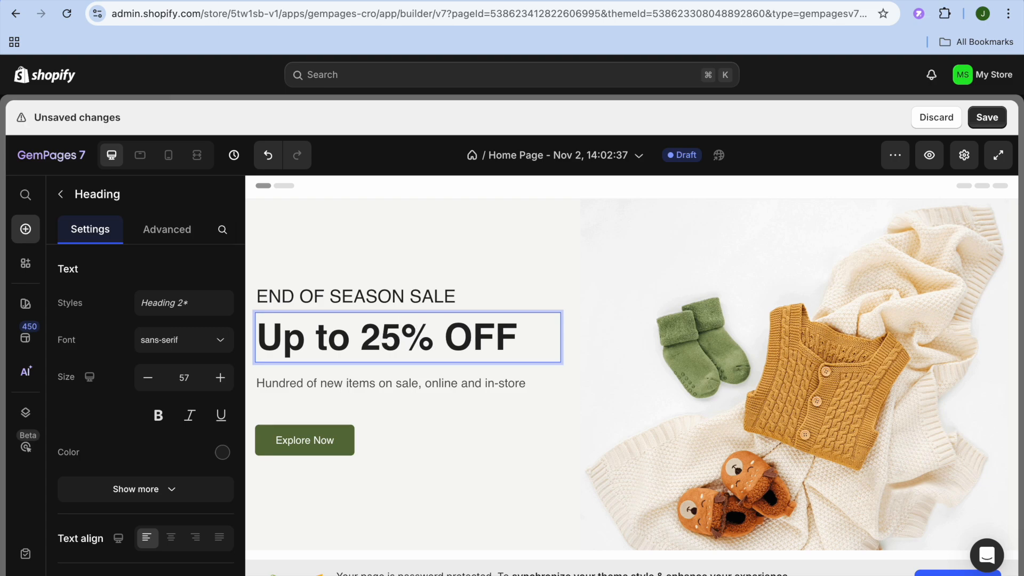
# - Inspect the product link options for the hero's "Explore Now" button and close the link picker without assigning a link
pyautogui.click(426, 390)
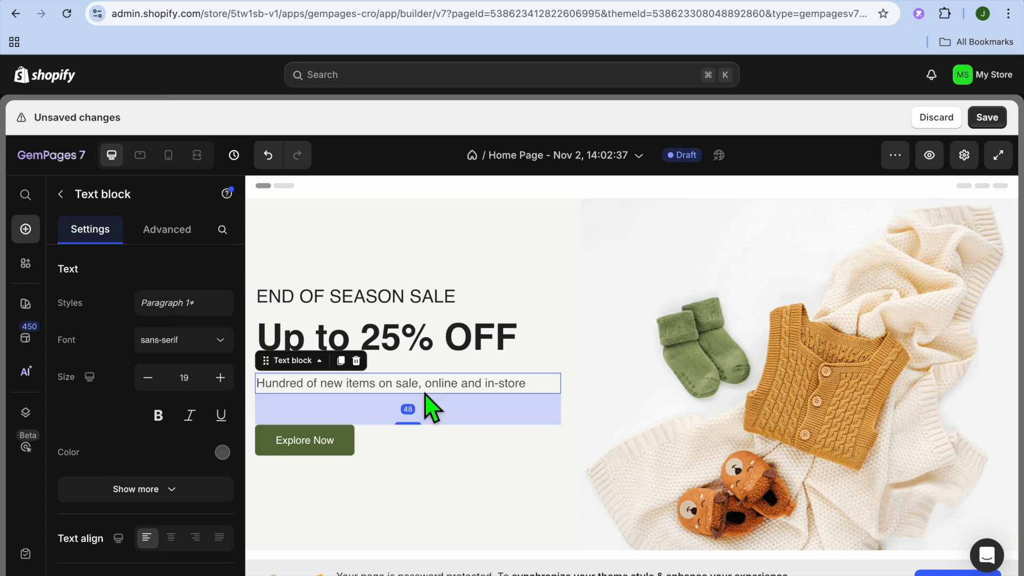
pyautogui.click(322, 448)
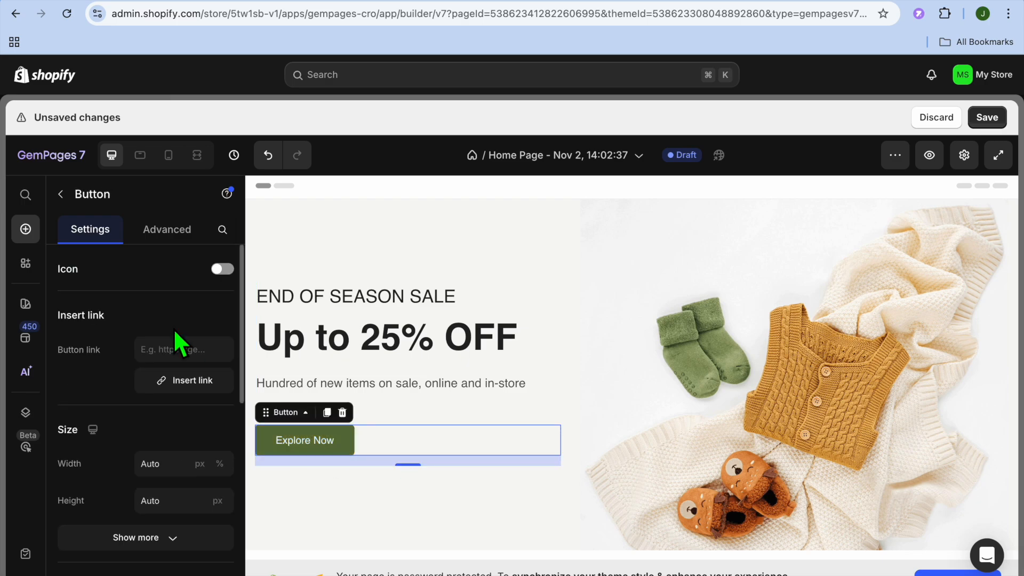
pyautogui.click(198, 382)
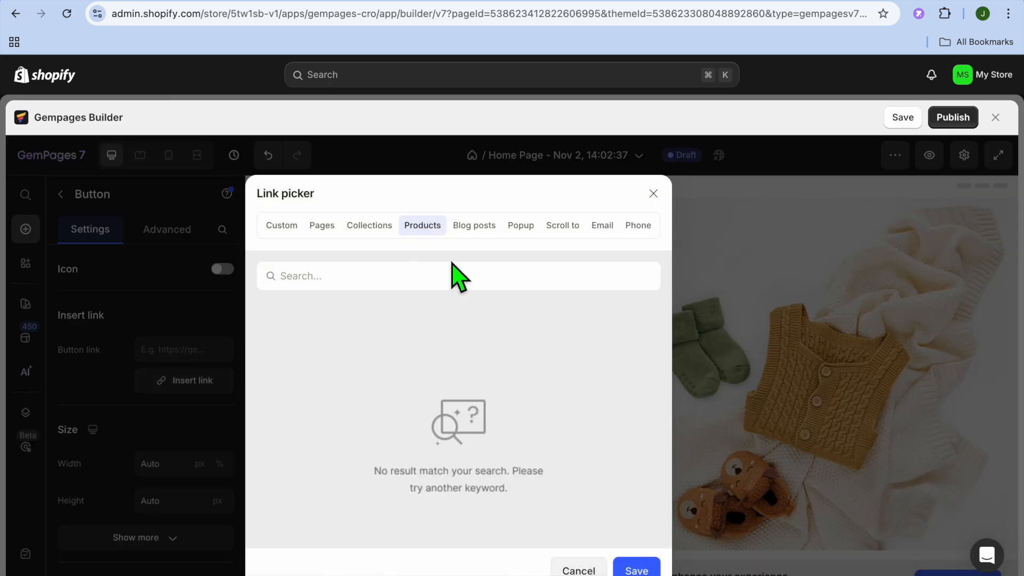
pyautogui.click(653, 194)
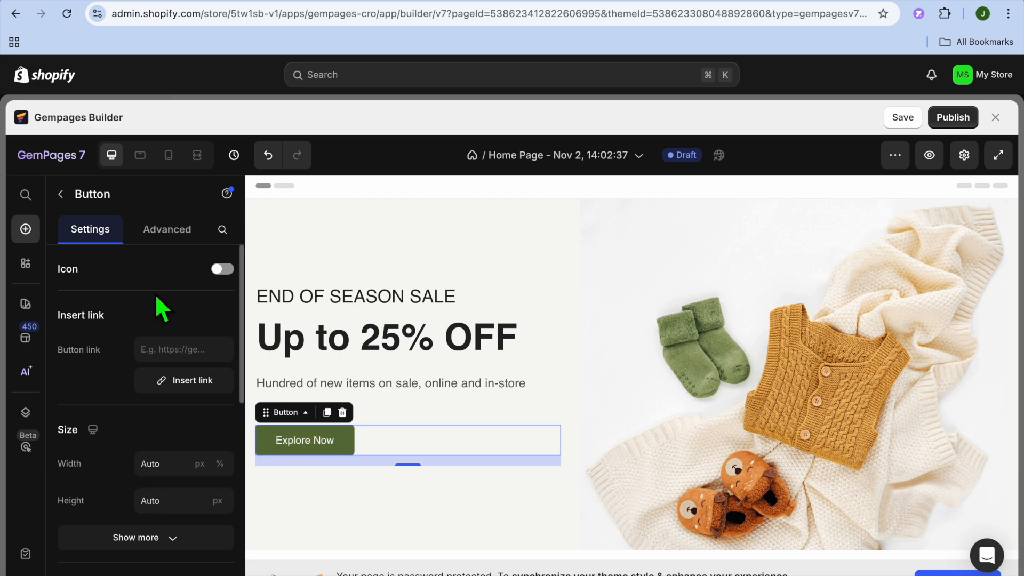
pyautogui.click(381, 528)
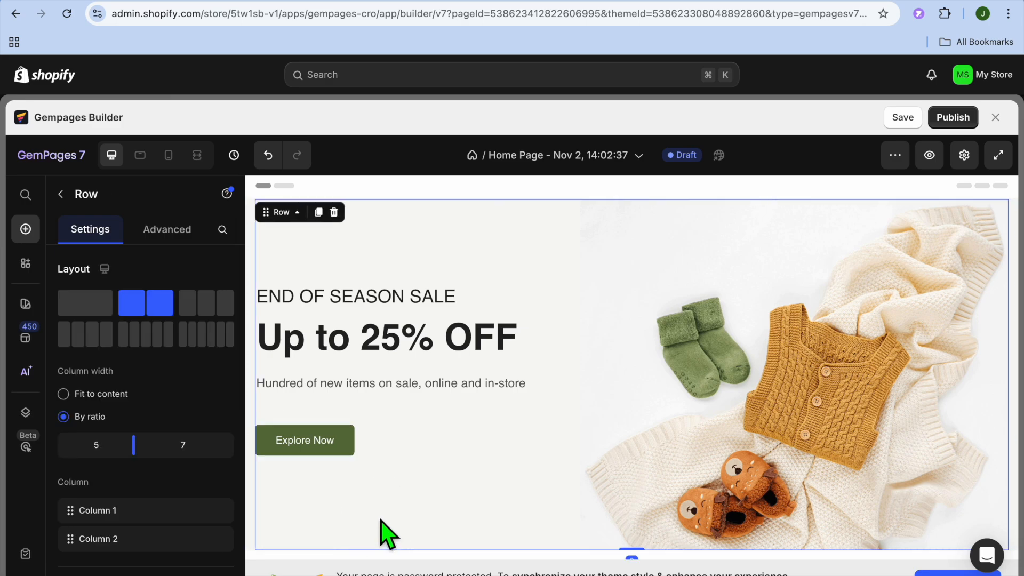
# - Browse the Product Detail and Trusted Badges section templates for the spot below the hero, closing the library without adding one
pyautogui.scroll(-6, 382, 525)
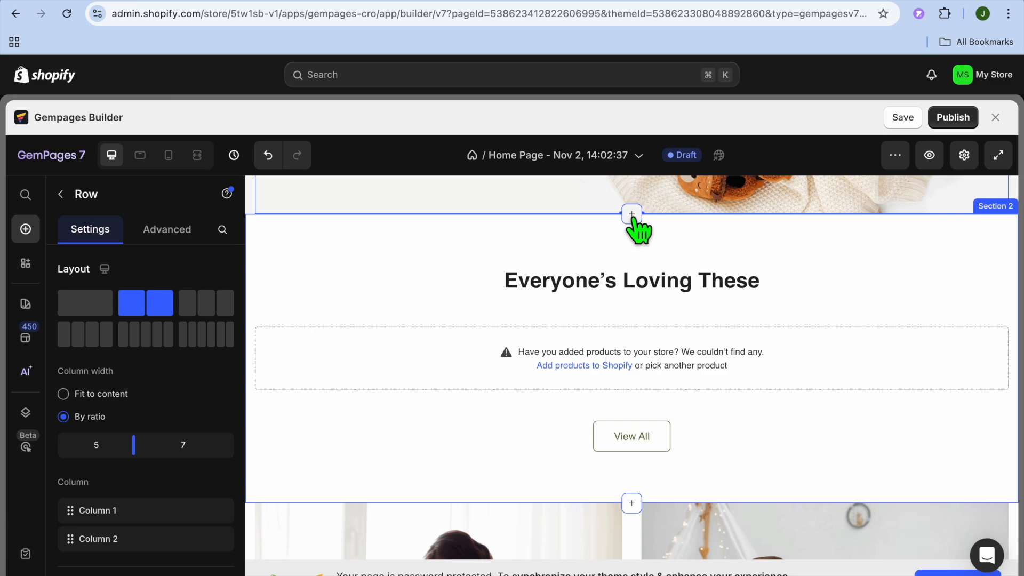
pyautogui.click(633, 213)
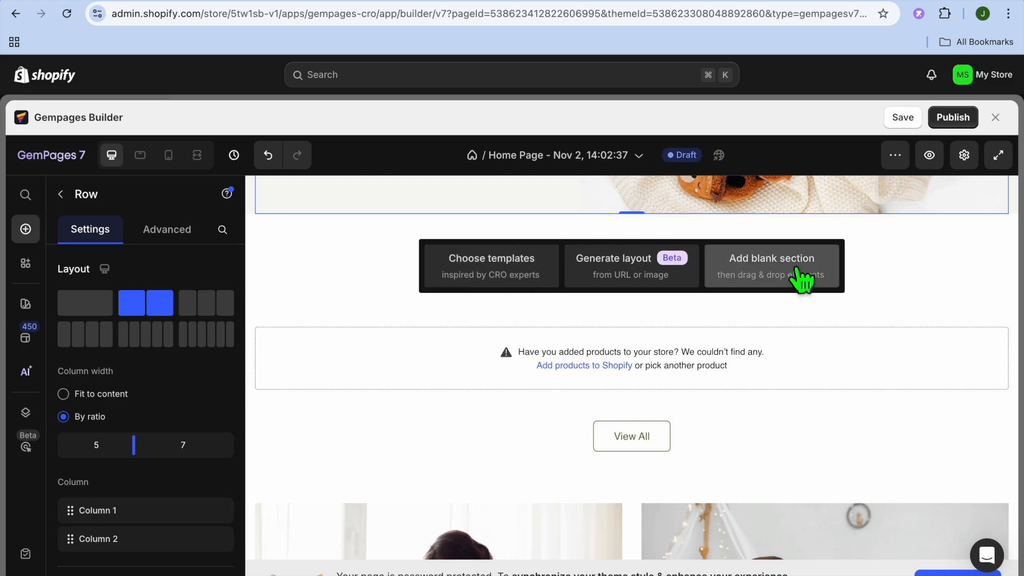
pyautogui.click(510, 264)
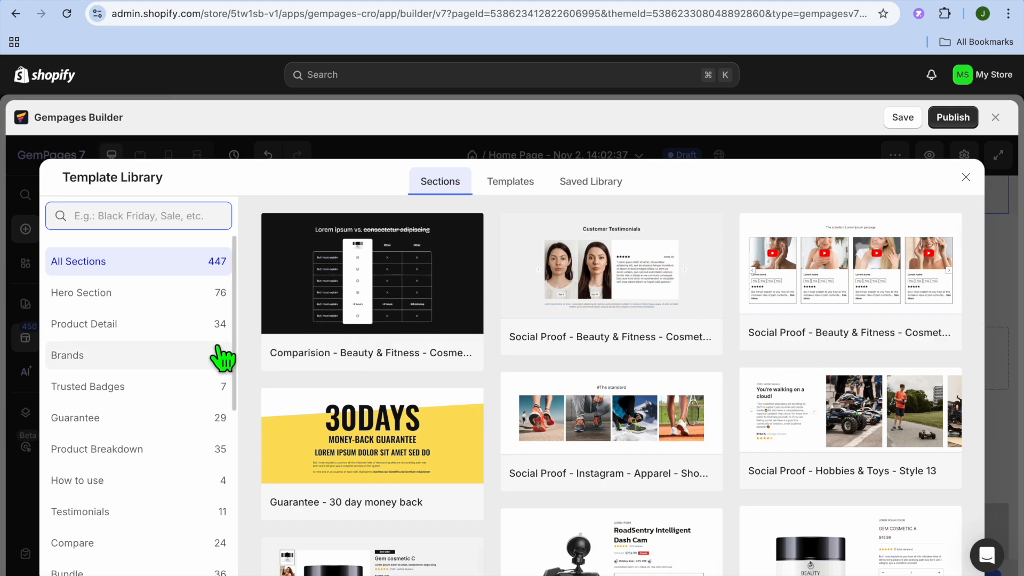
pyautogui.click(192, 326)
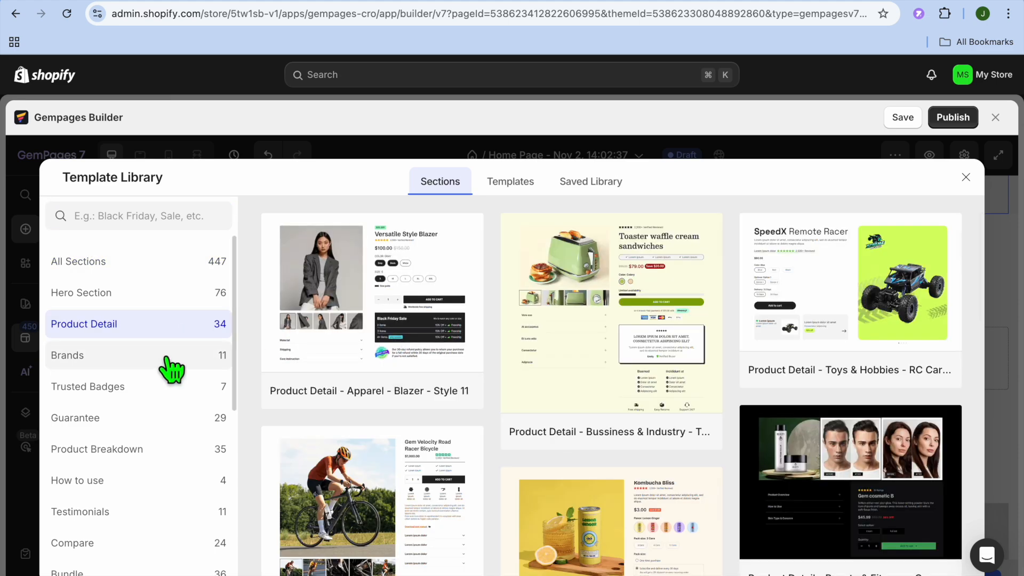
pyautogui.click(161, 393)
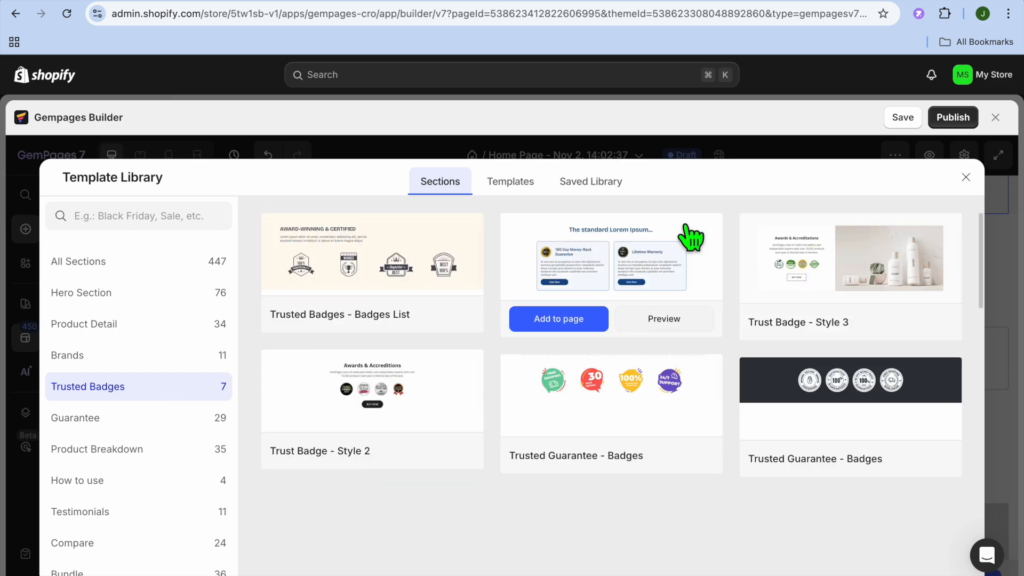
pyautogui.click(967, 179)
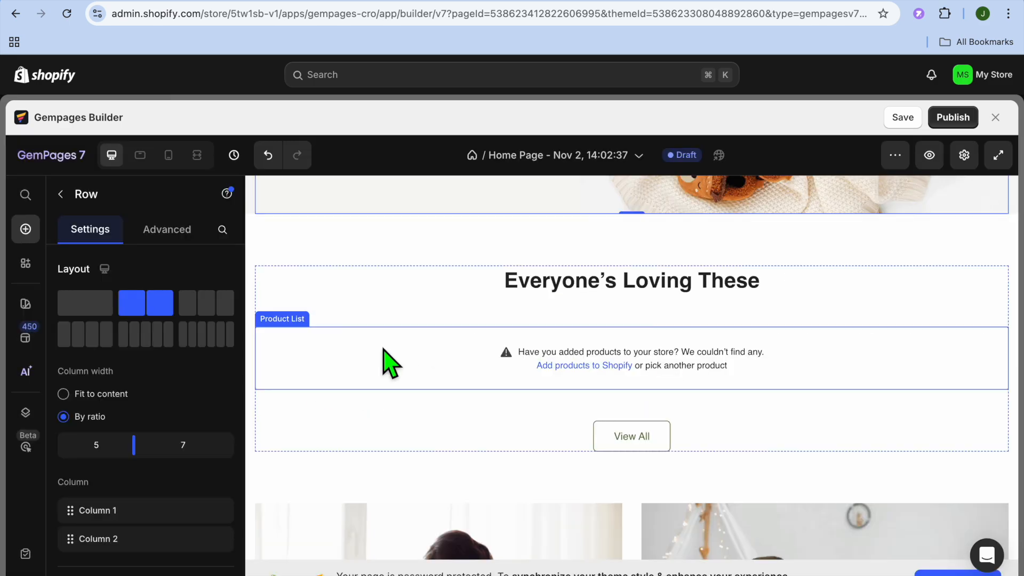
# - Inspect the settings of the "For Mommy" hero banner and view the "More Style. More Savings." section below it
pyautogui.scroll(-5, 384, 358)
pyautogui.click(452, 337)
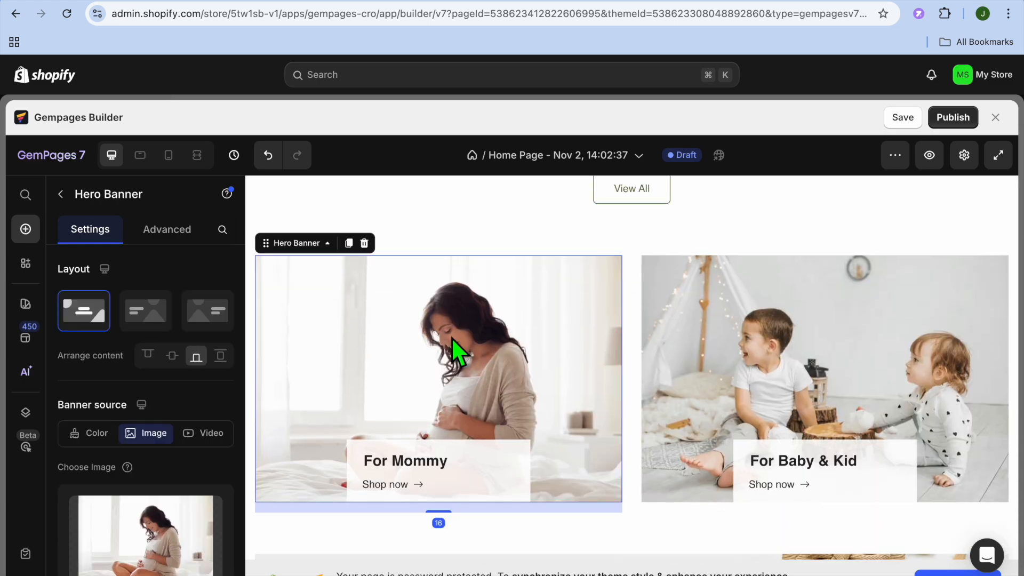
pyautogui.scroll(-5, 451, 337)
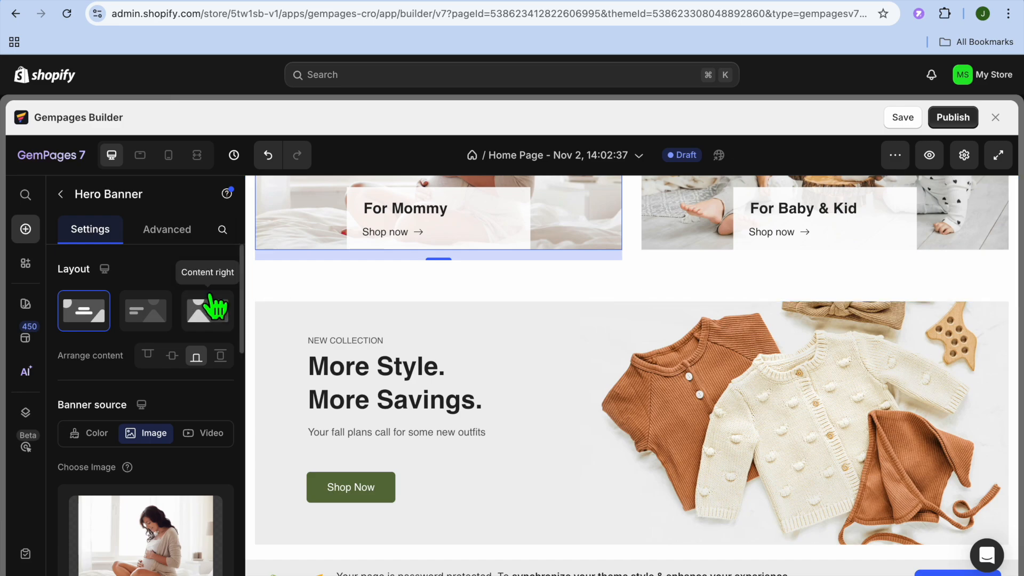
# - Examine the elements available for the page, from layout rows, text and buttons to media, icons and content lists
pyautogui.click(26, 229)
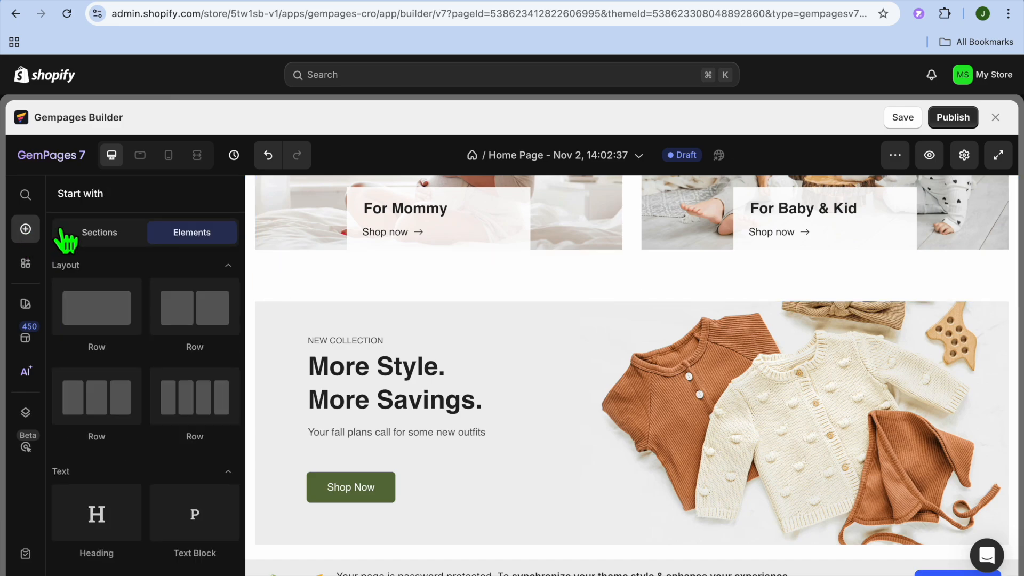
pyautogui.scroll(-3, 174, 298)
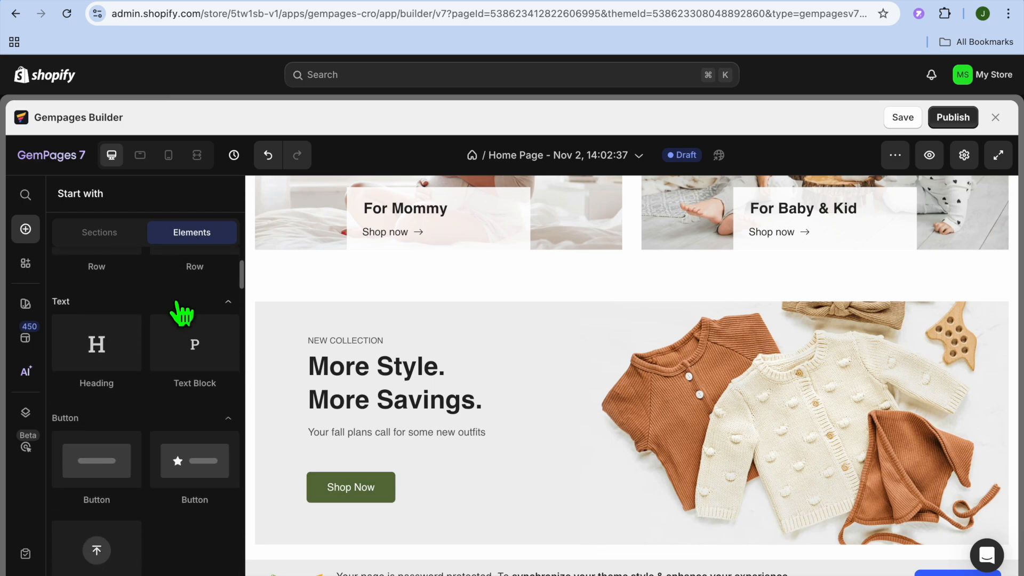
pyautogui.scroll(-9, 182, 314)
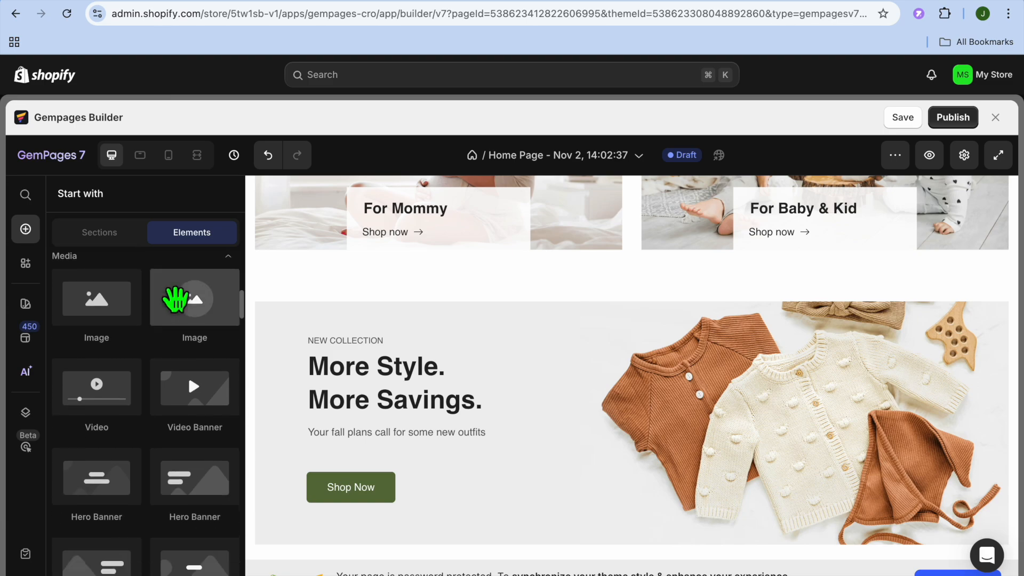
pyautogui.scroll(-3, 173, 299)
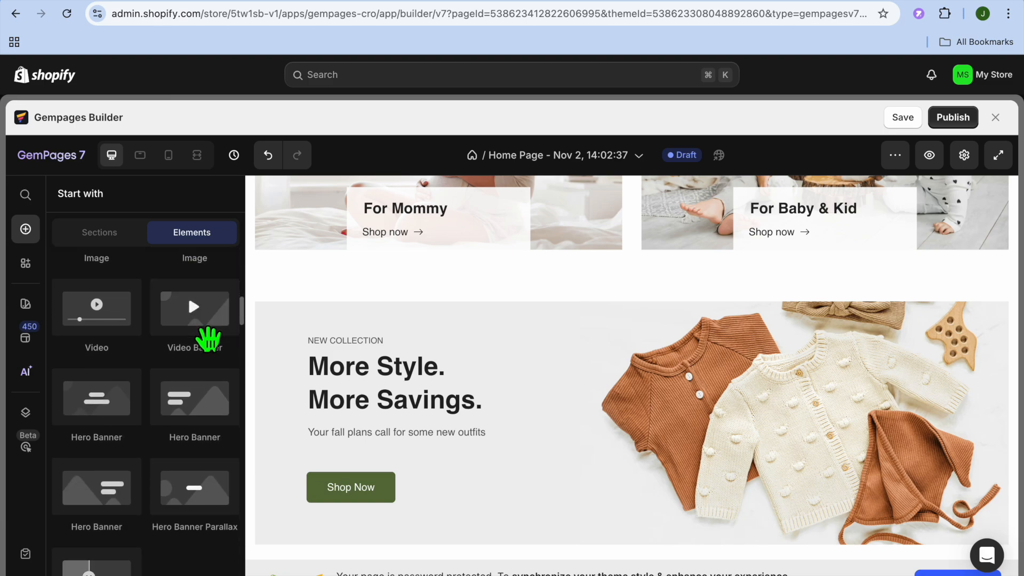
pyautogui.scroll(-6, 210, 346)
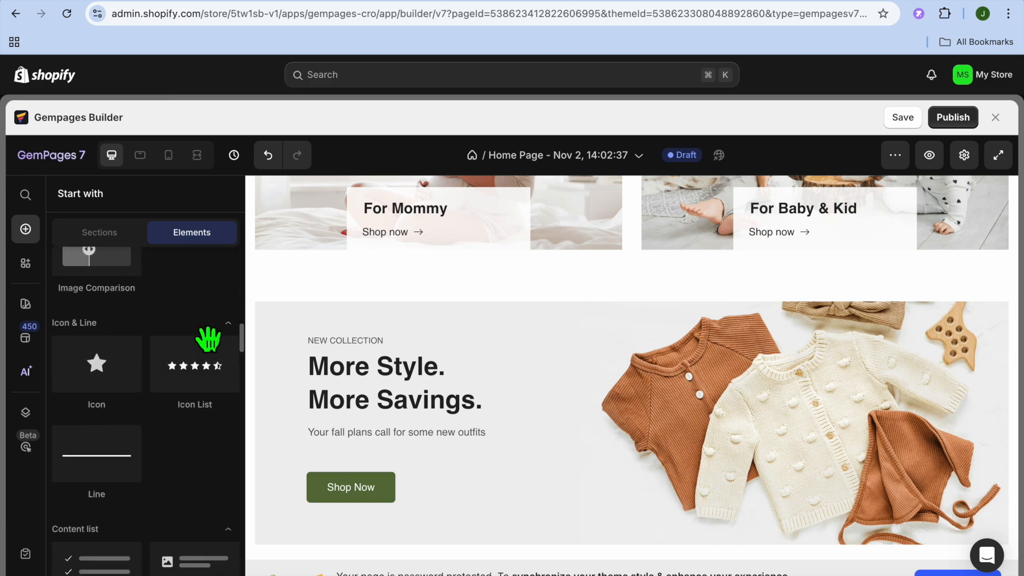
pyautogui.scroll(-3, 209, 341)
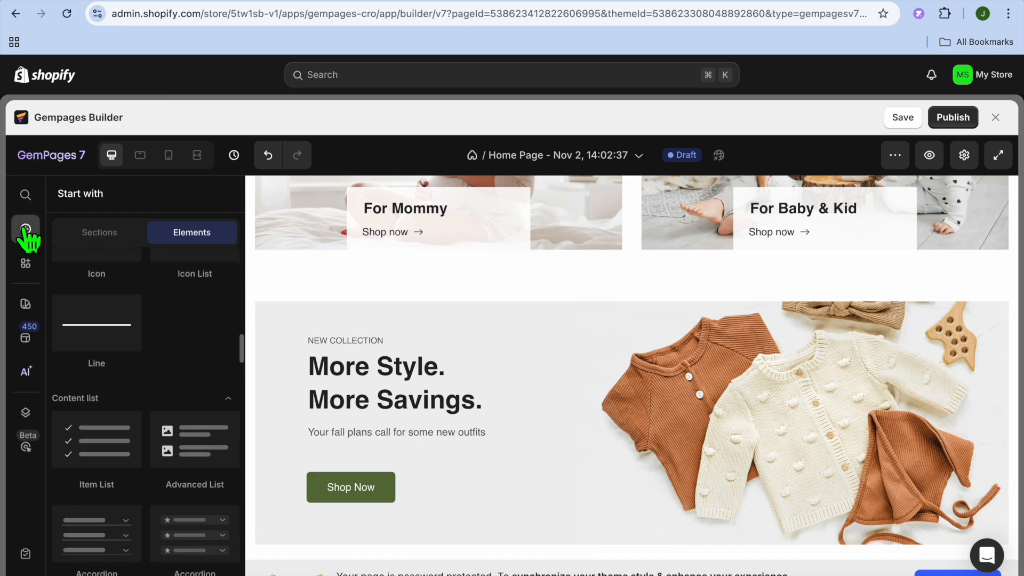
pyautogui.scroll(10, 140, 302)
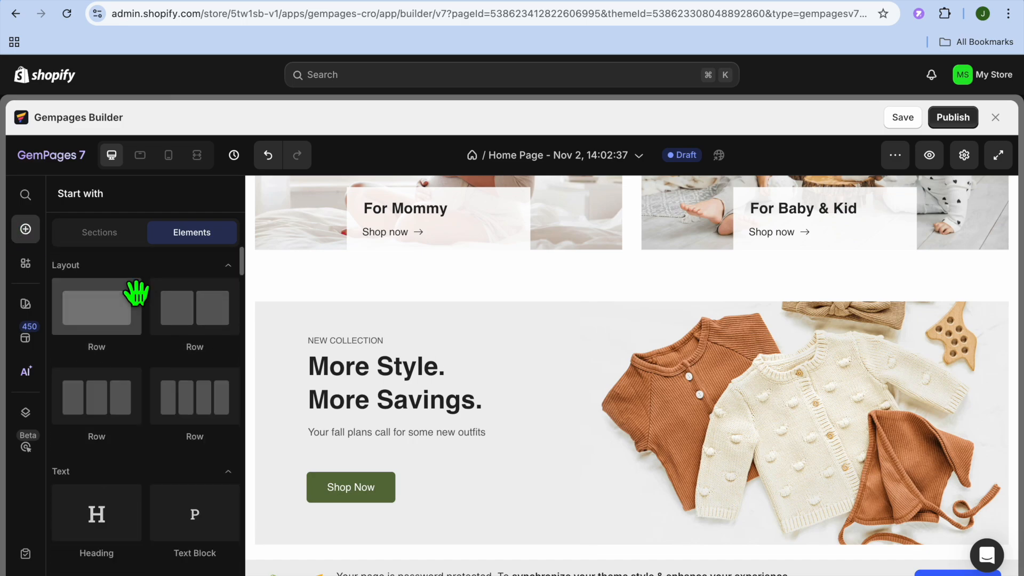
pyautogui.scroll(-5, 872, 239)
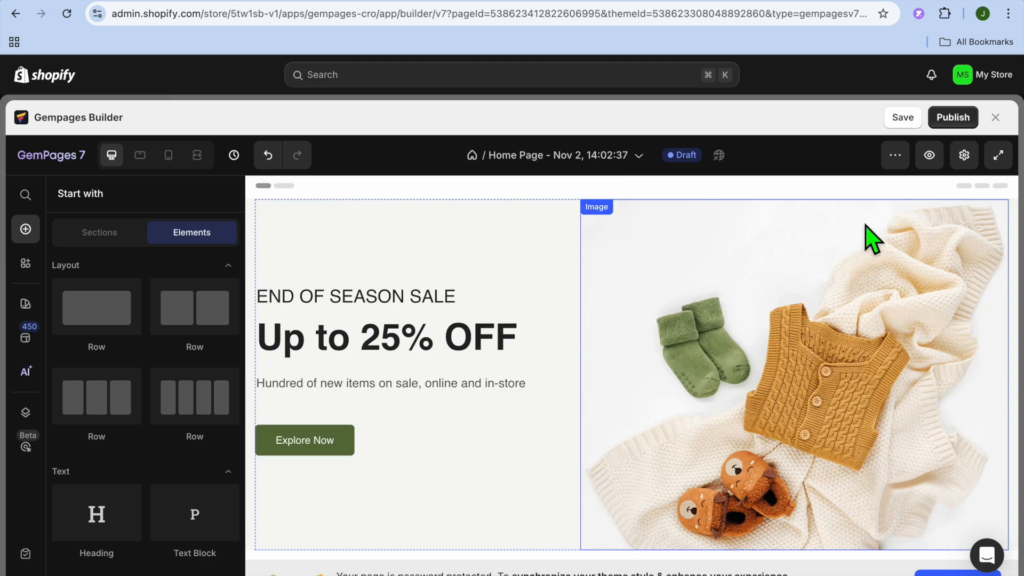
# - Publish the page as the replacement for the current Home page, and save the Dawn theme with the GemPages Theme Helper embed enabled
pyautogui.click(955, 121)
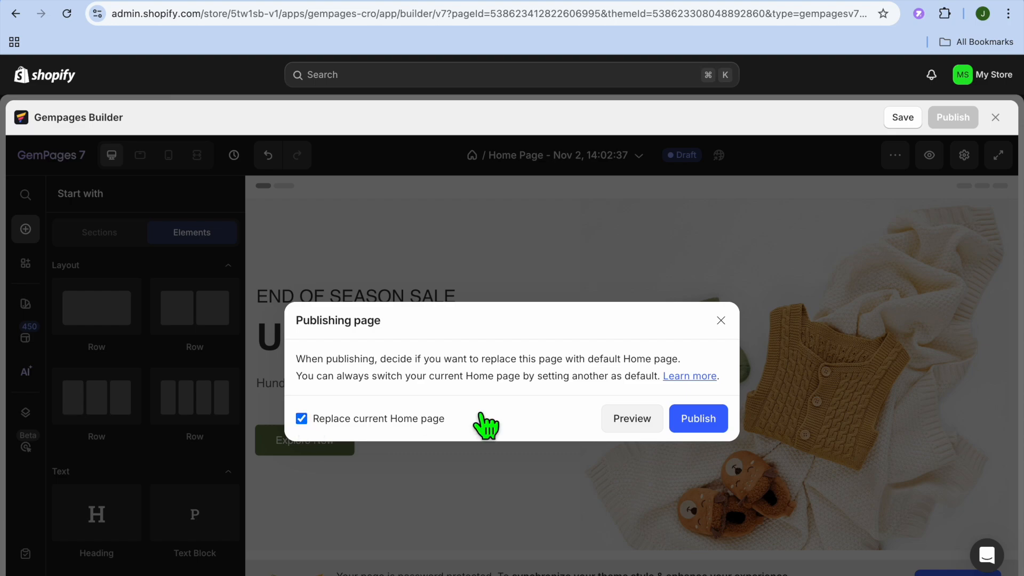
pyautogui.click(697, 420)
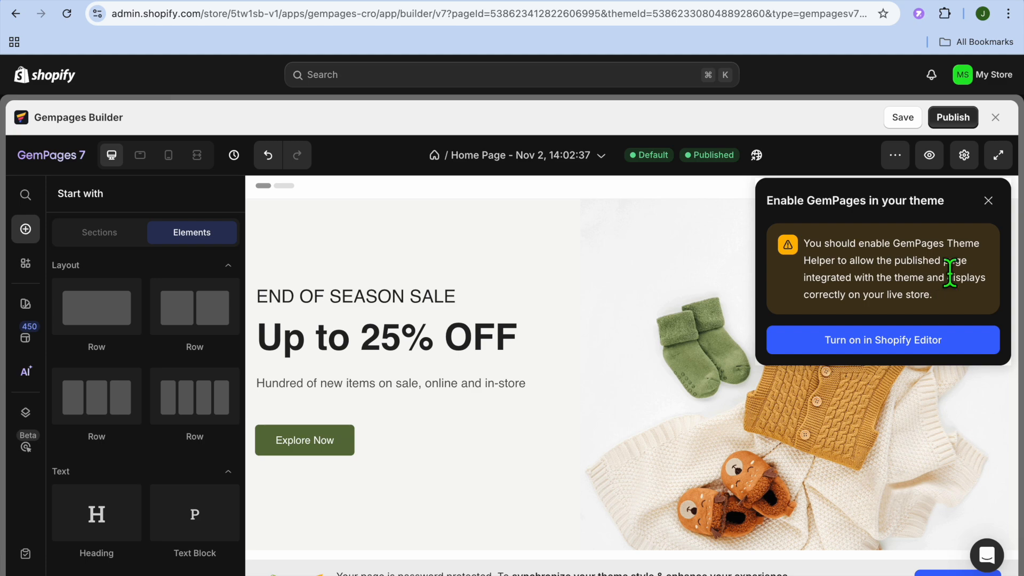
pyautogui.click(927, 352)
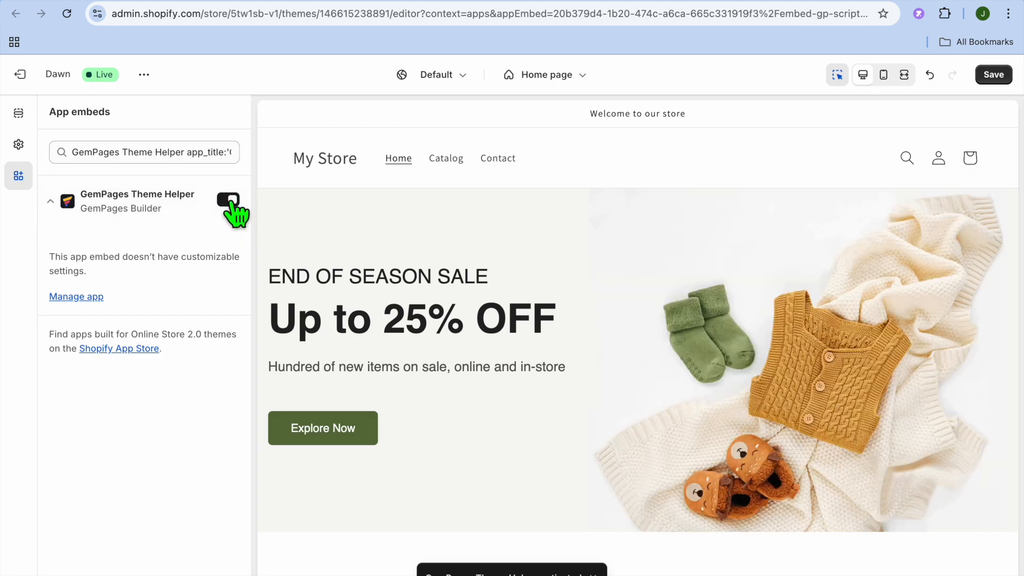
pyautogui.click(998, 79)
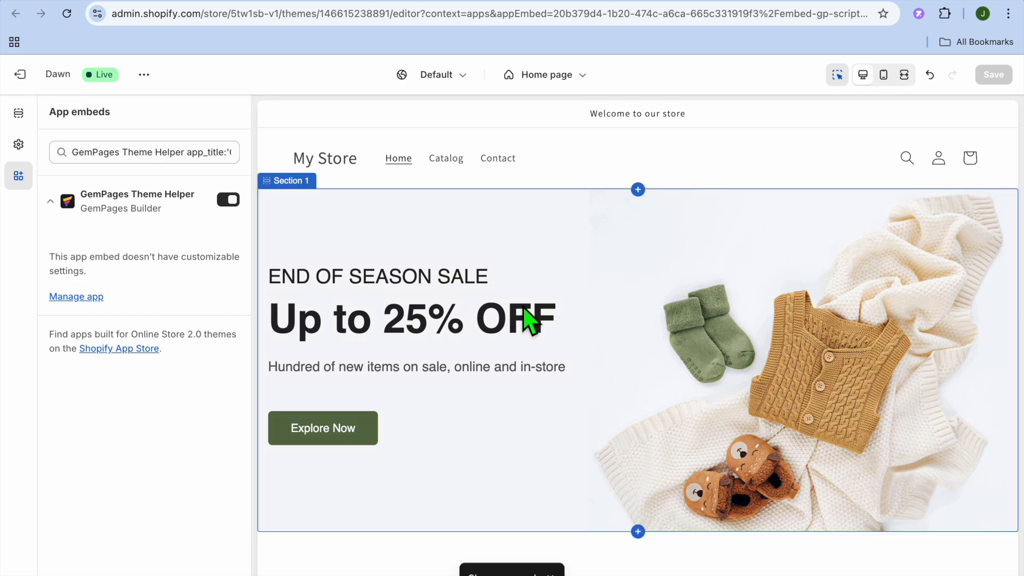
# - Review the published home page in the theme editor preview from the hero down to the footer and back
pyautogui.scroll(-12, 525, 315)
pyautogui.scroll(-20, 523, 306)
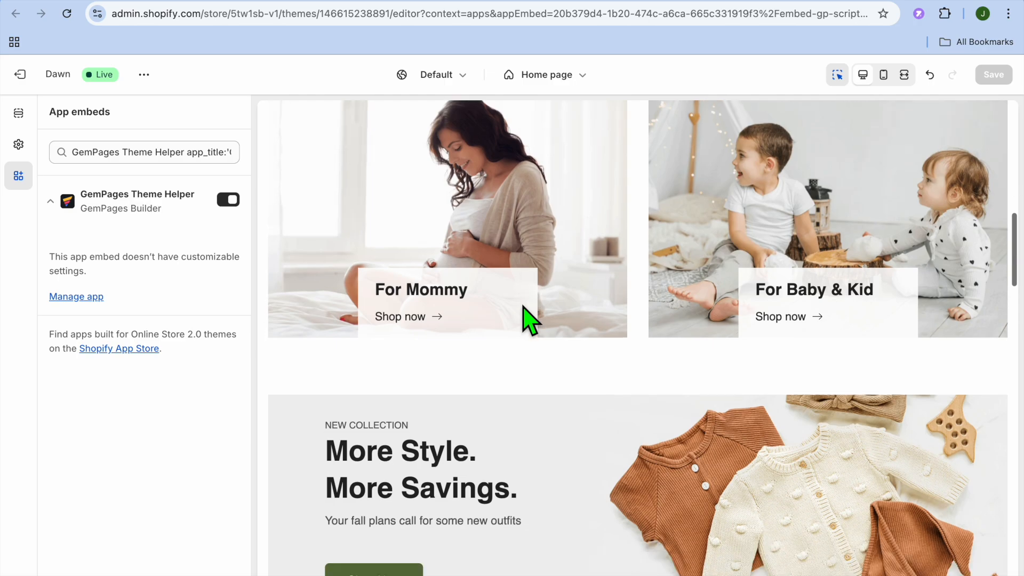
pyautogui.scroll(-15, 525, 320)
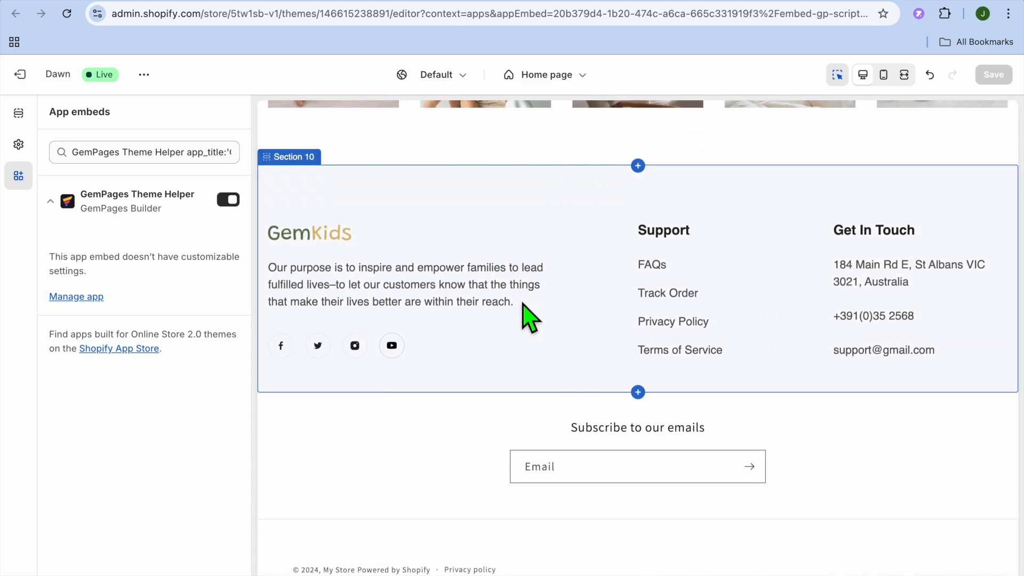
pyautogui.scroll(20, 523, 304)
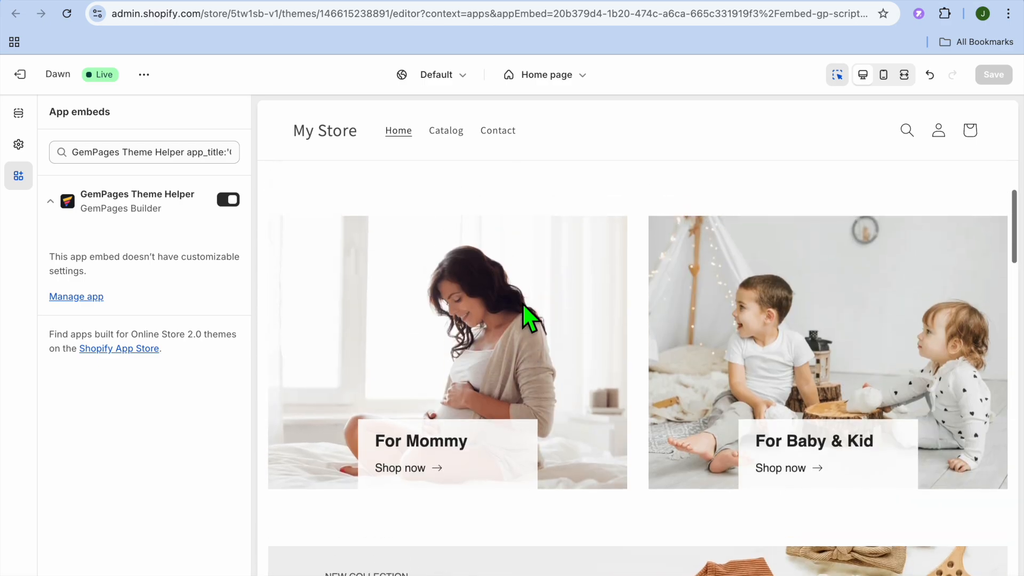
pyautogui.scroll(10, 523, 306)
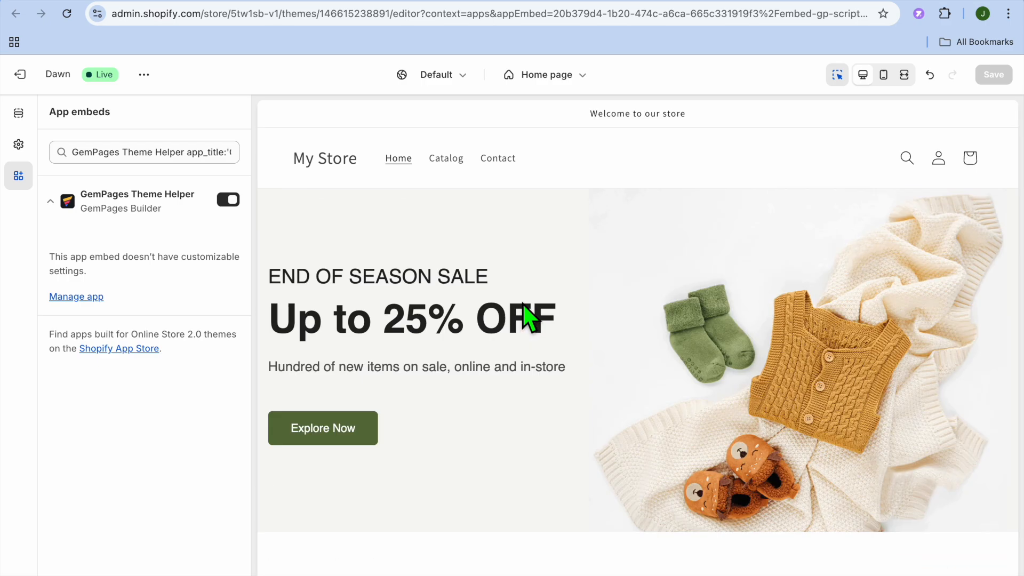